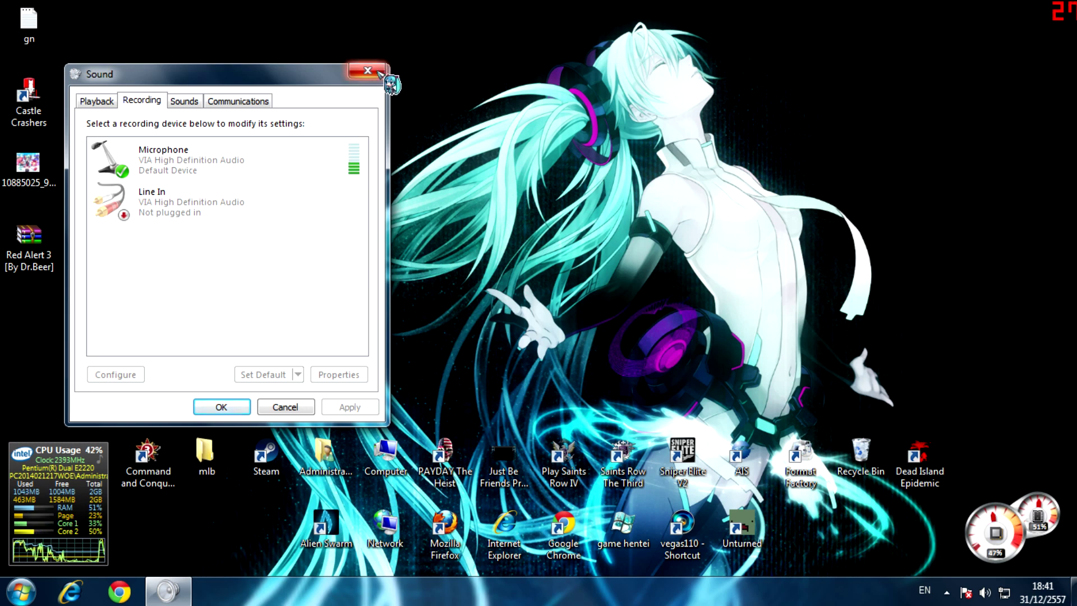
- Cancel the Sound settings dialog to clear the desktop
{"action": "left_click", "coordinate": [516, 107]}
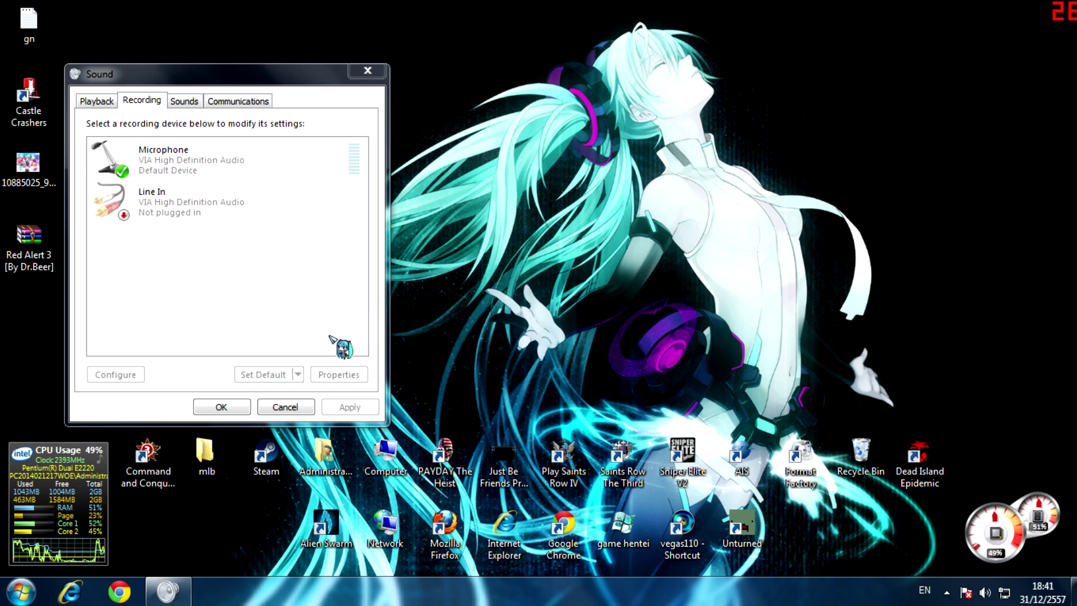
{"action": "left_click", "coordinate": [306, 407]}
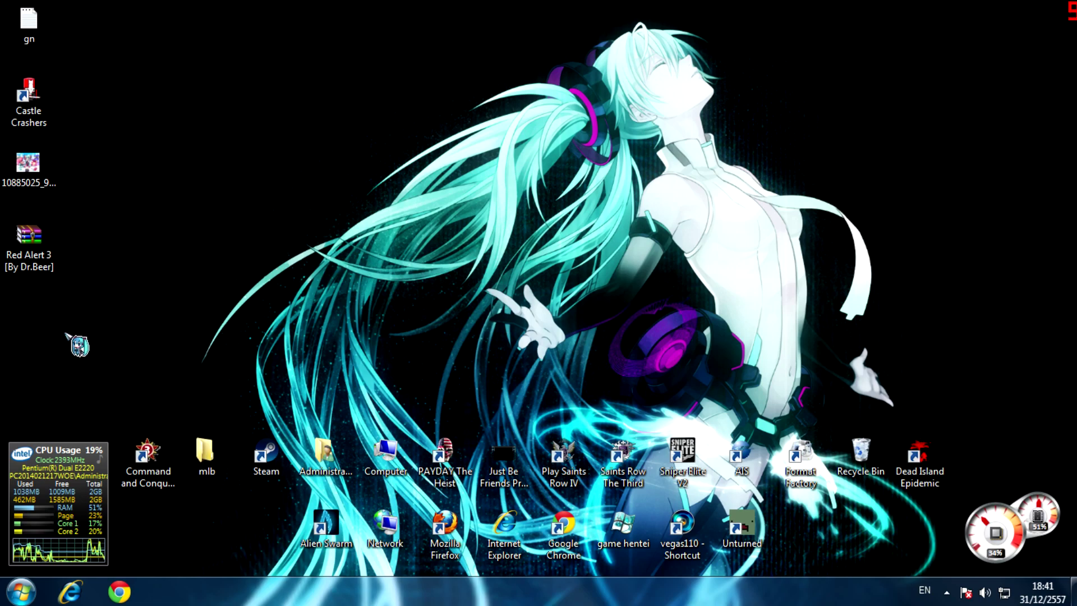
{"action": "left_click_drag", "start_coordinate": [621, 313], "coordinate": [196, 234]}
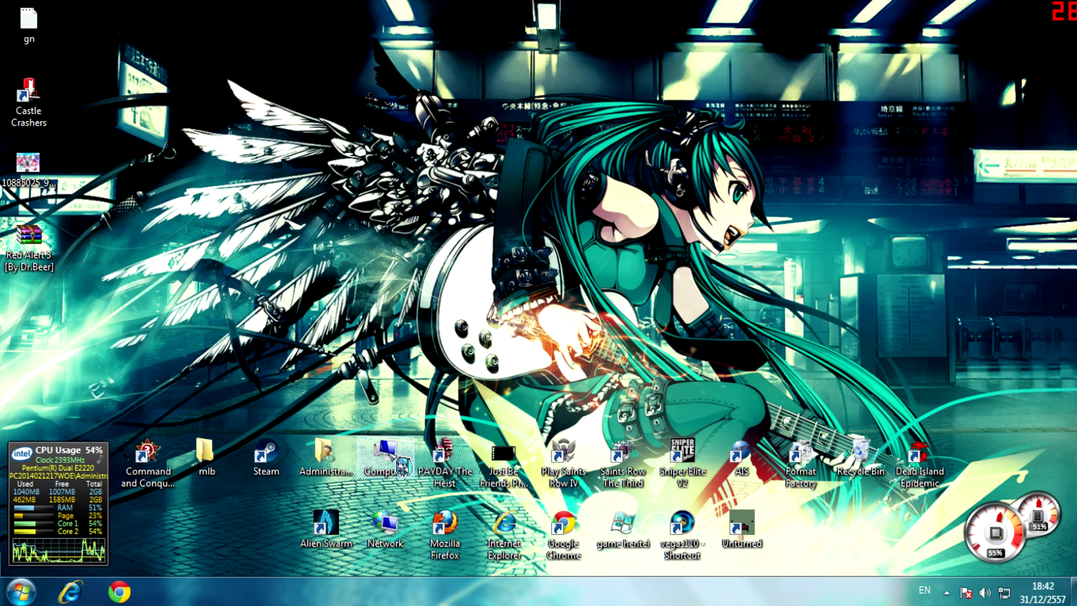
{"action": "double_click", "coordinate": [396, 461]}
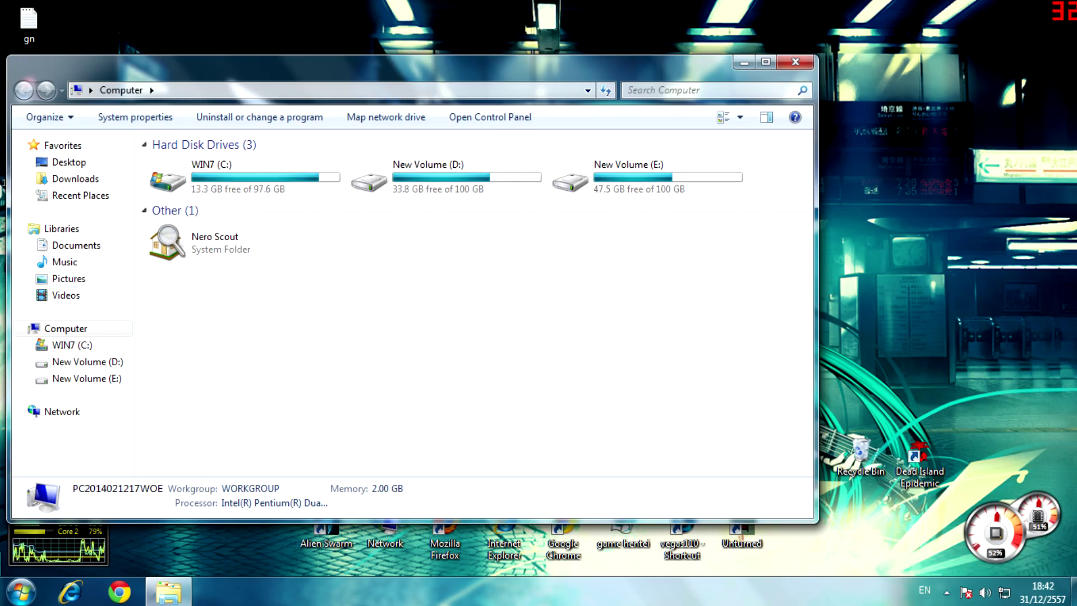
{"action": "left_click", "coordinate": [796, 61]}
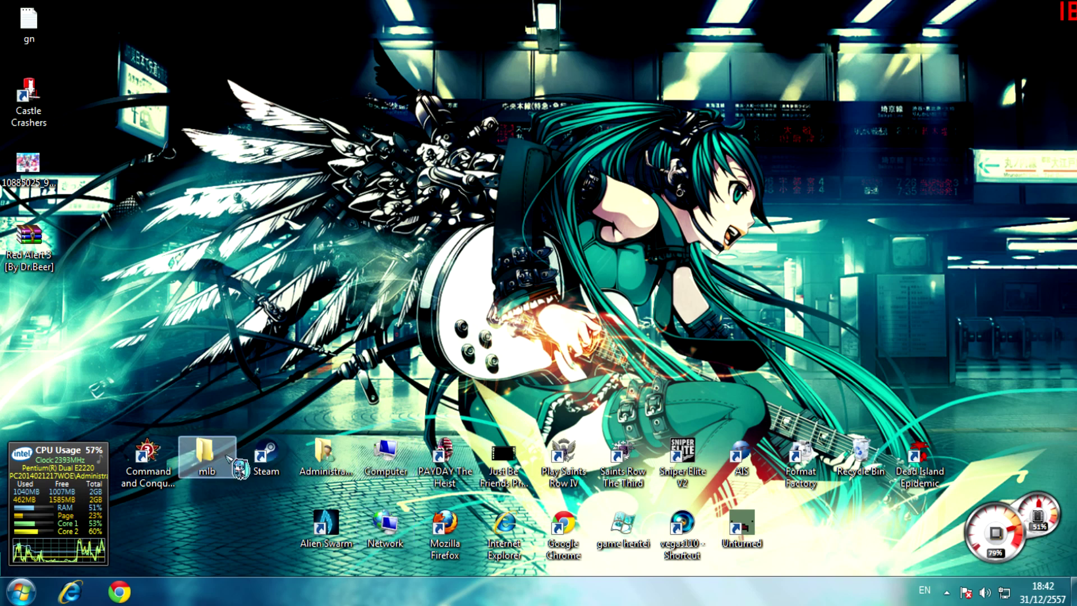
{"action": "double_click", "coordinate": [213, 458]}
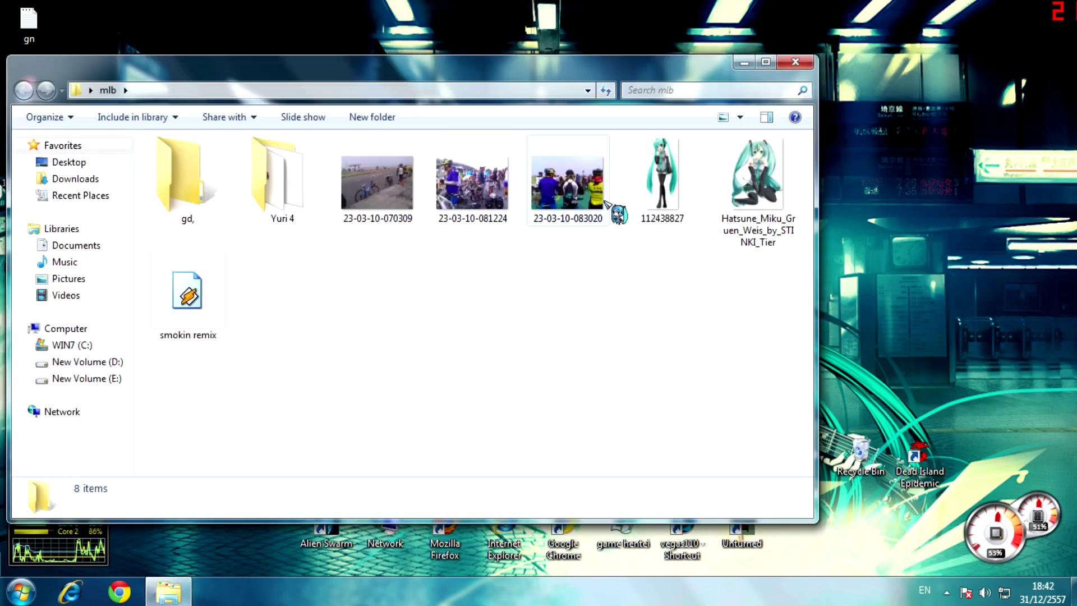
{"action": "double_click", "coordinate": [280, 185]}
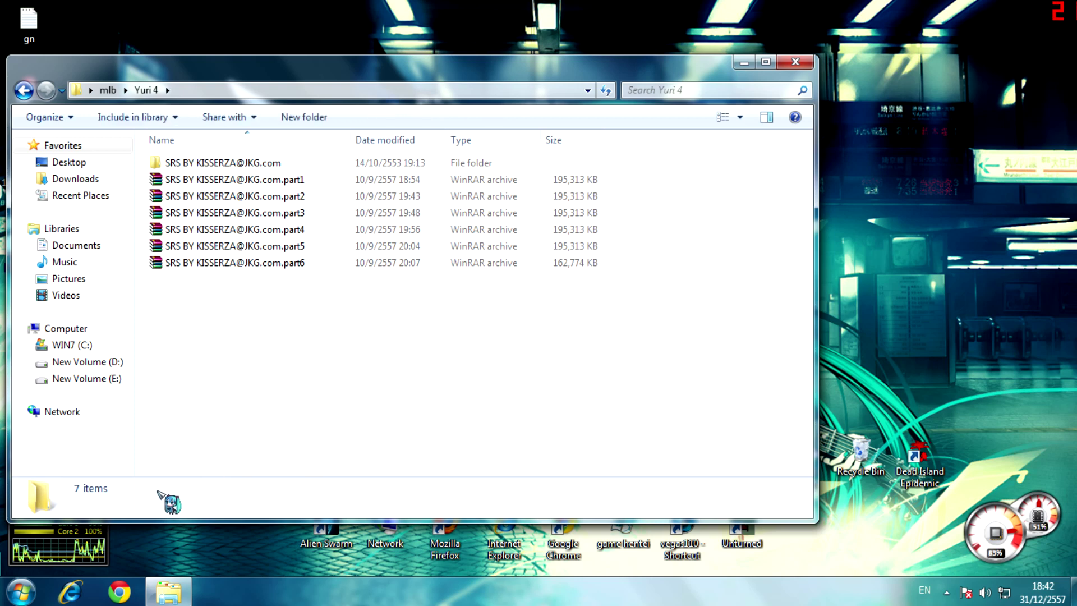
{"action": "left_click_drag", "start_coordinate": [297, 383], "coordinate": [583, 304]}
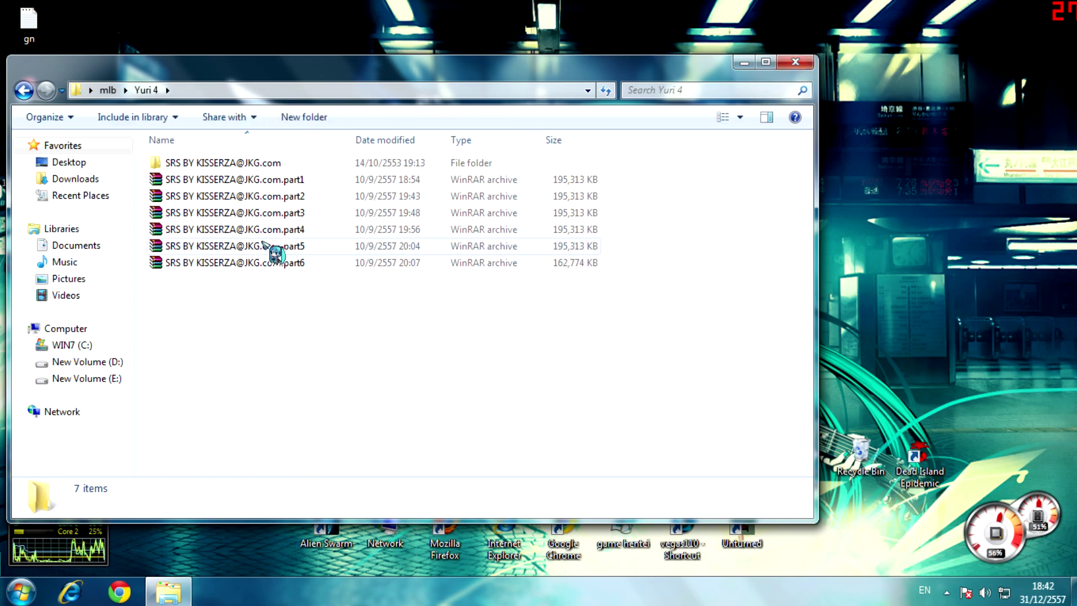
{"action": "left_click", "coordinate": [795, 61]}
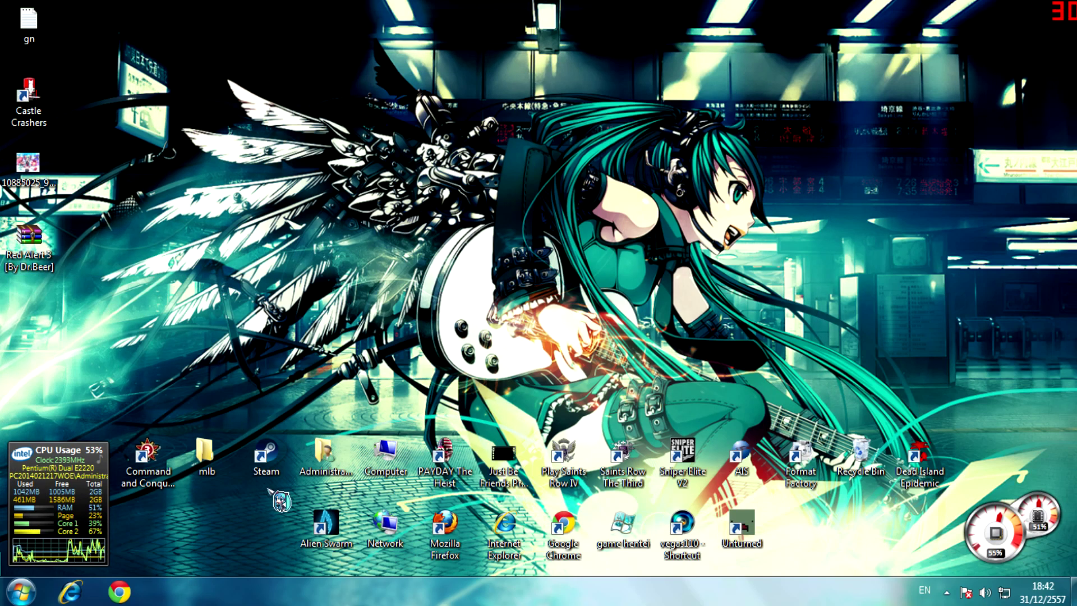
{"action": "double_click", "coordinate": [387, 458]}
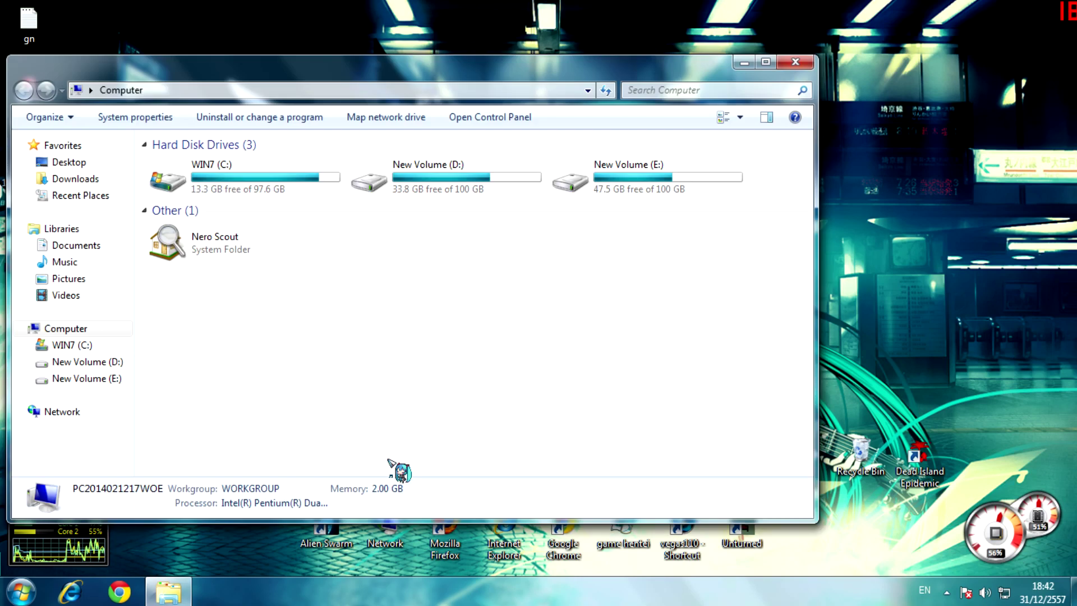
{"action": "left_click", "coordinate": [795, 62]}
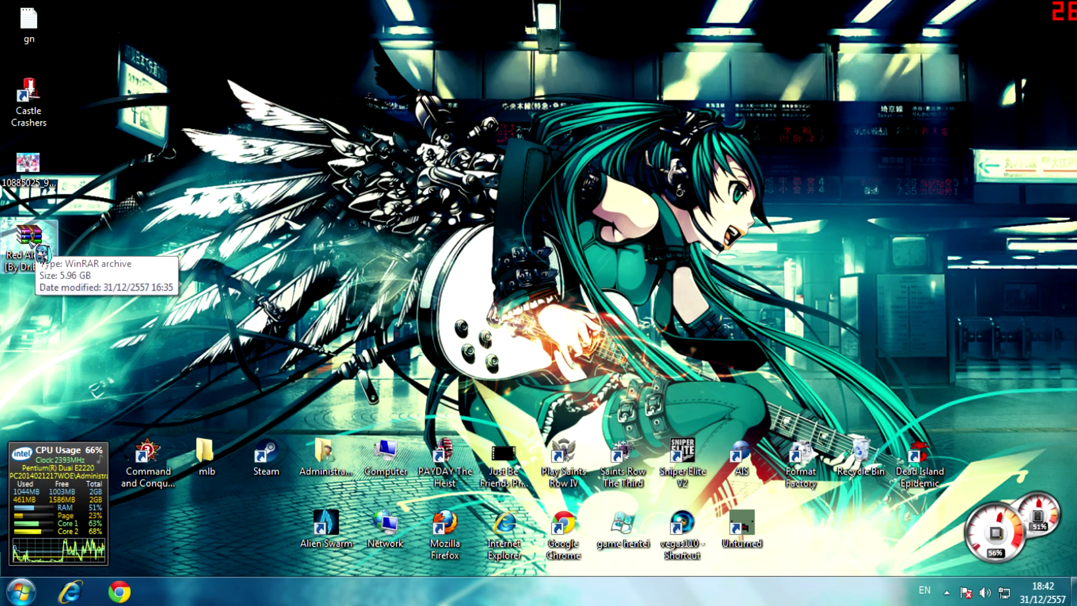
- Open the Program Files folder on drive WIN7 (C:) from the Computer window
{"action": "double_click", "coordinate": [386, 457]}
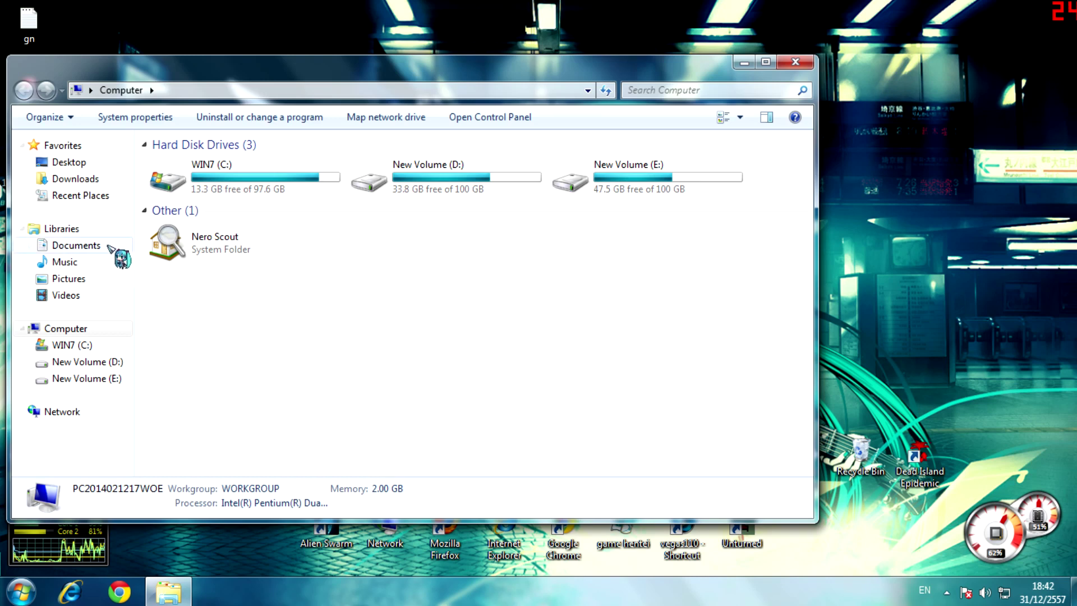
{"action": "left_click", "coordinate": [102, 347]}
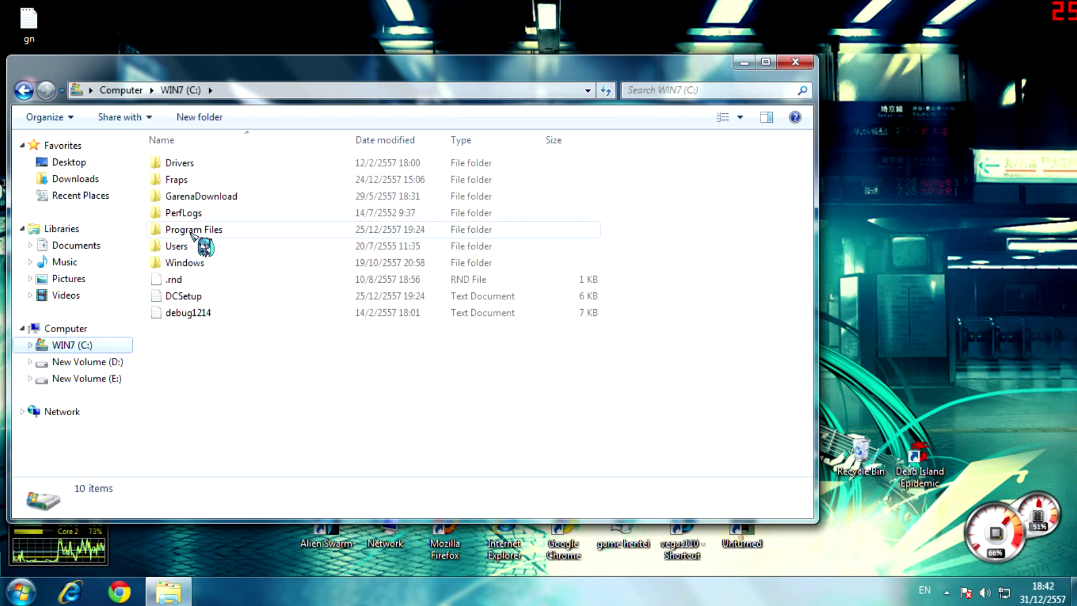
{"action": "left_click", "coordinate": [211, 232]}
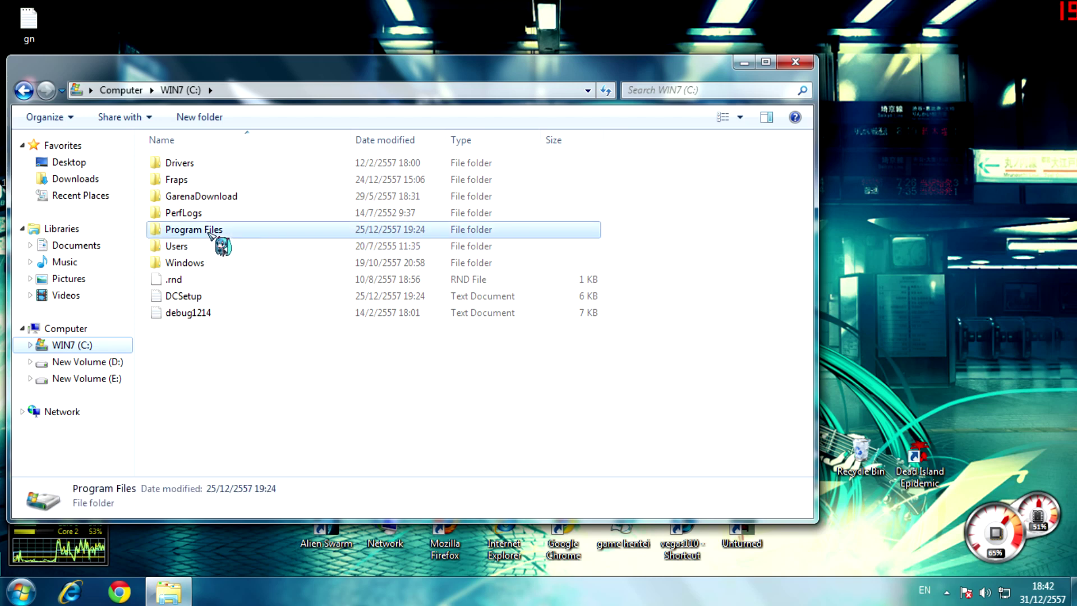
{"action": "double_click", "coordinate": [210, 233]}
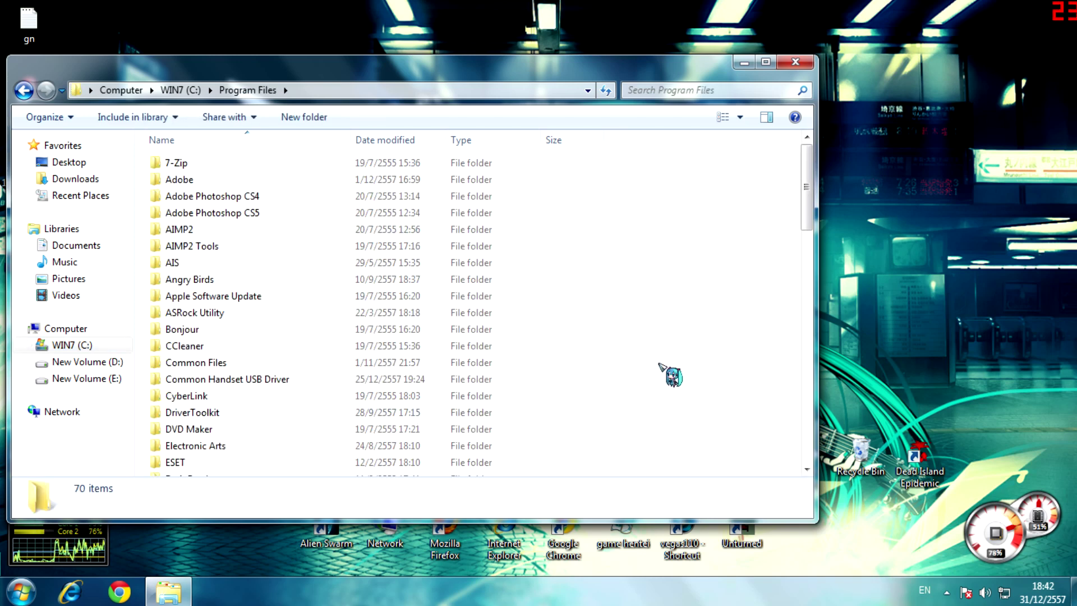
- Open the Red Alert 3 folder inside Electronic Arts and move its window aside to uncover the desktop's Red Alert 3 archive
{"action": "scroll", "coordinate": [522, 376], "scroll_direction": "down", "scroll_amount": 3}
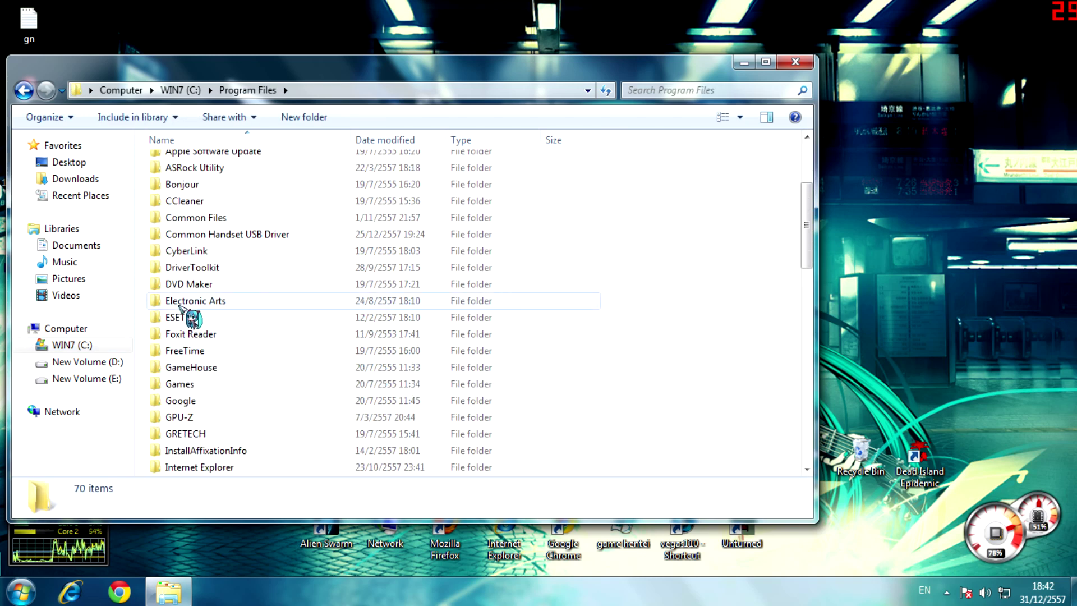
{"action": "scroll", "coordinate": [179, 307], "scroll_direction": "up", "scroll_amount": 1}
{"action": "scroll", "coordinate": [193, 269], "scroll_direction": "up", "scroll_amount": 1}
{"action": "scroll", "coordinate": [202, 271], "scroll_direction": "down", "scroll_amount": 2}
{"action": "scroll", "coordinate": [201, 269], "scroll_direction": "down", "scroll_amount": 2}
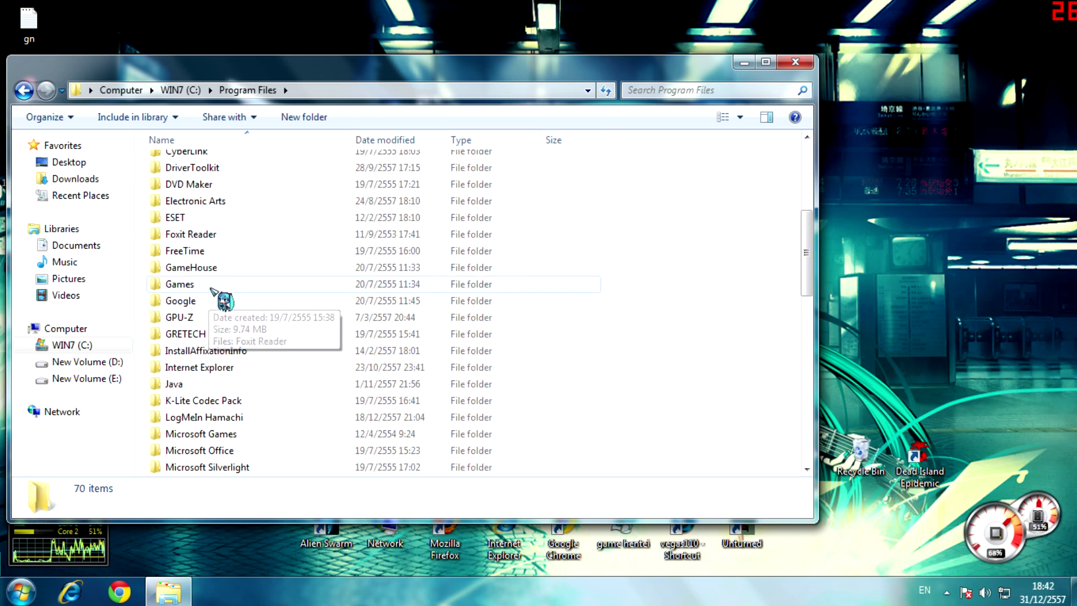
{"action": "double_click", "coordinate": [197, 201]}
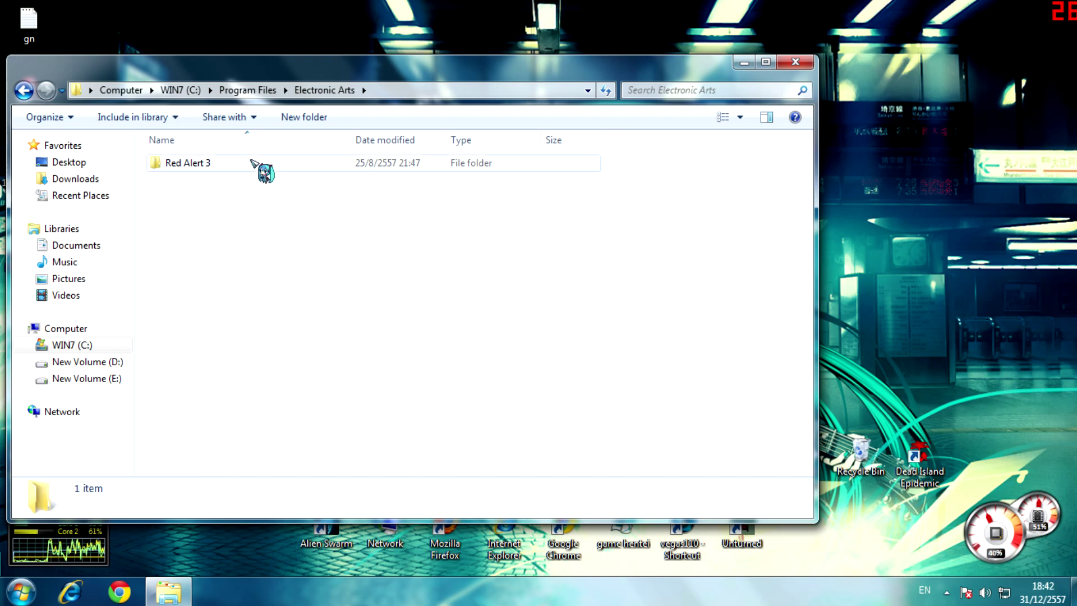
{"action": "double_click", "coordinate": [259, 164]}
{"action": "left_click_drag", "start_coordinate": [613, 72], "coordinate": [862, 58]}
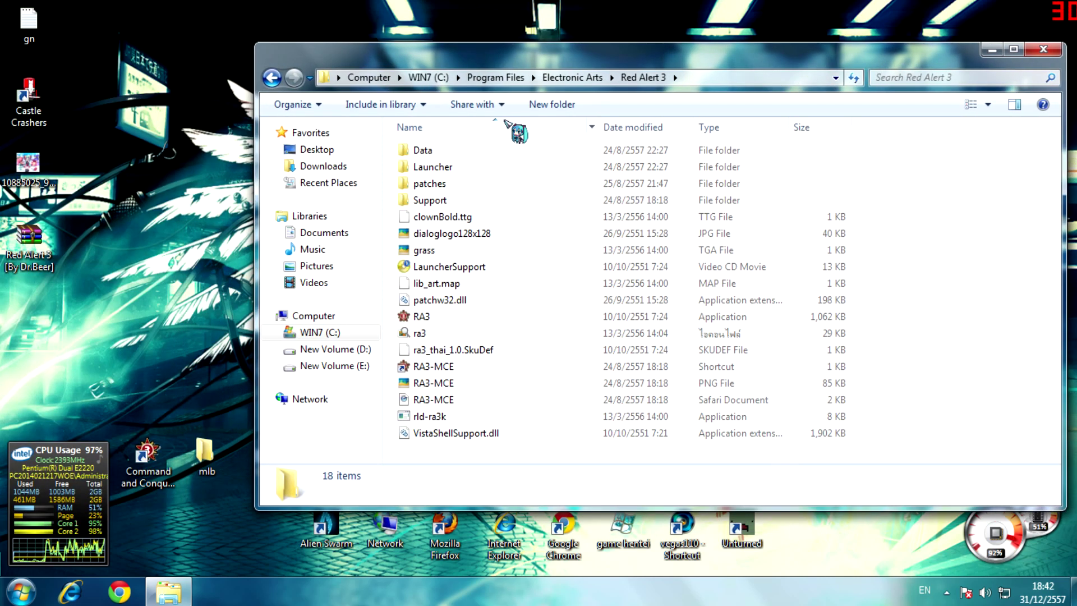
- Open the Red Alert 3 archive from the desktop, view the contents of its inner folder, and close the archive
{"action": "left_click", "coordinate": [42, 247]}
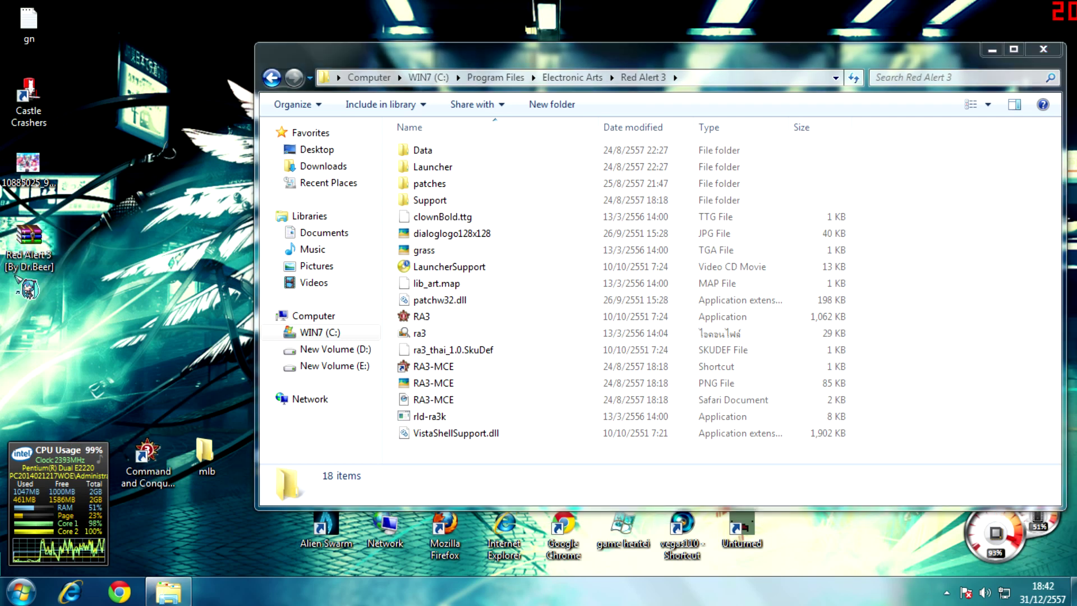
{"action": "left_click", "coordinate": [586, 491]}
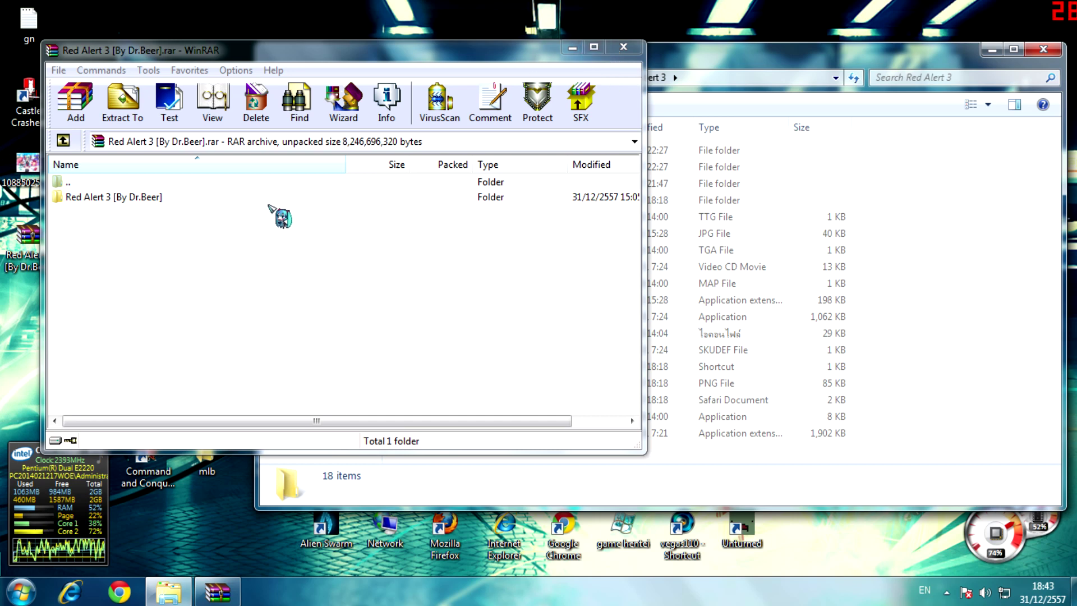
{"action": "double_click", "coordinate": [84, 196]}
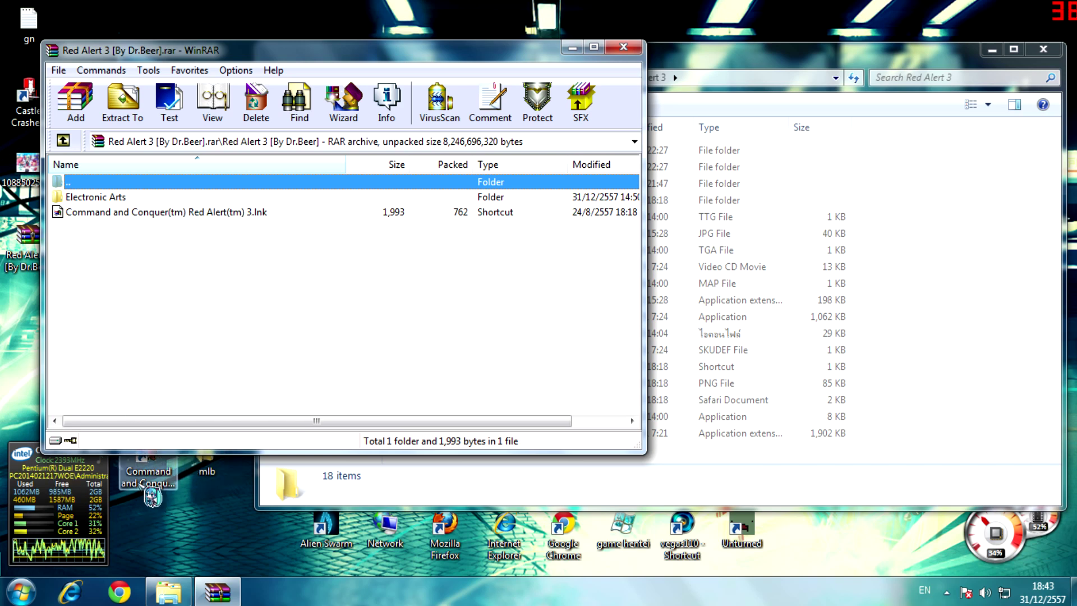
{"action": "left_click", "coordinate": [623, 47]}
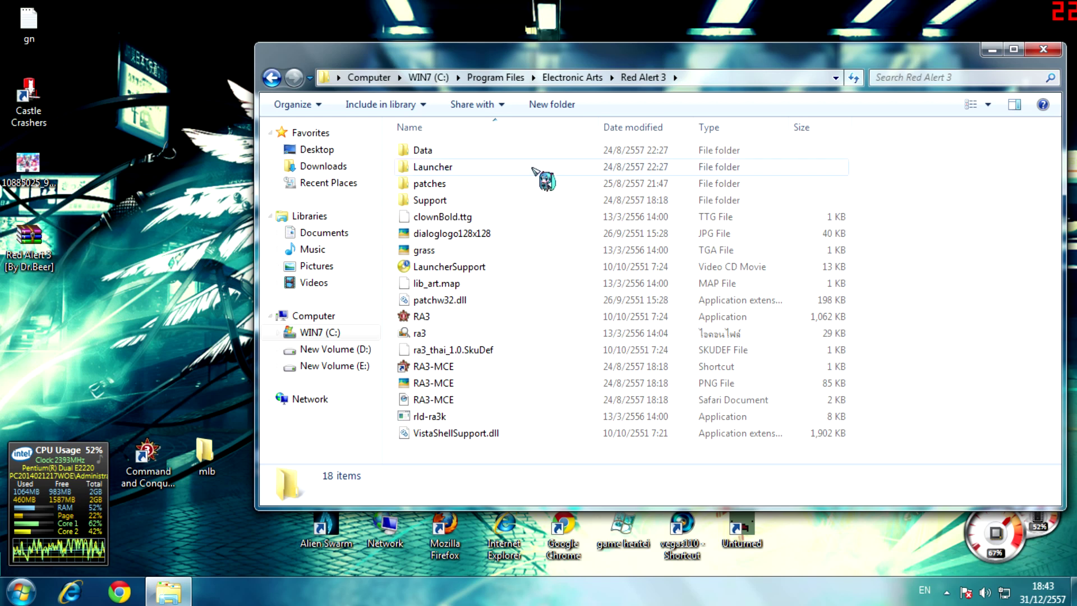
- Reopen the desktop's Red Alert 3 archive and enter its inner folder holding Electronic Arts and the game shortcut
{"action": "double_click", "coordinate": [51, 250]}
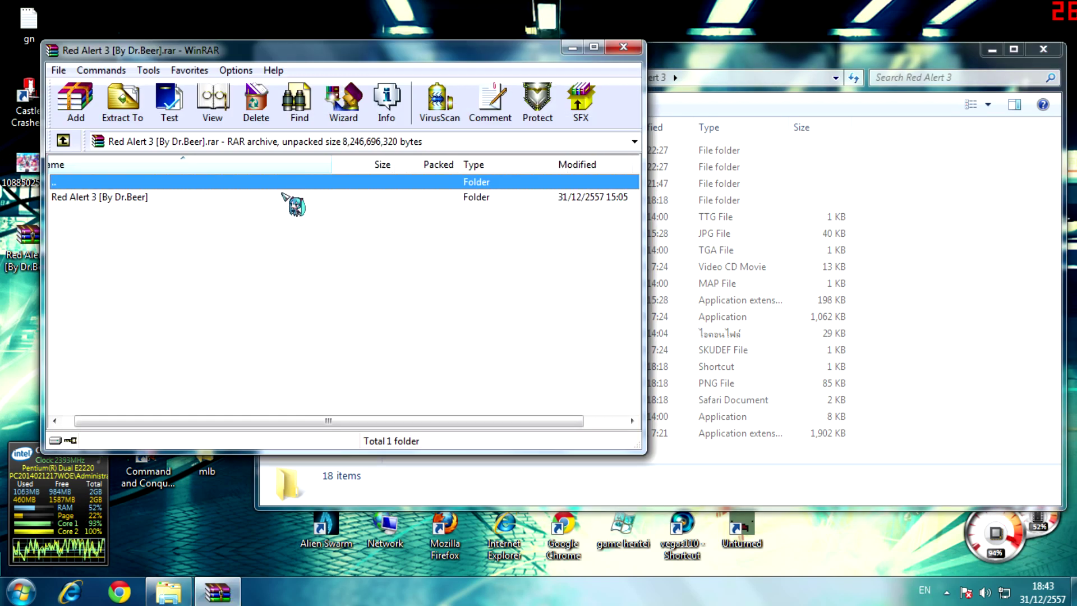
{"action": "left_click", "coordinate": [289, 202]}
{"action": "key", "text": "F2"}
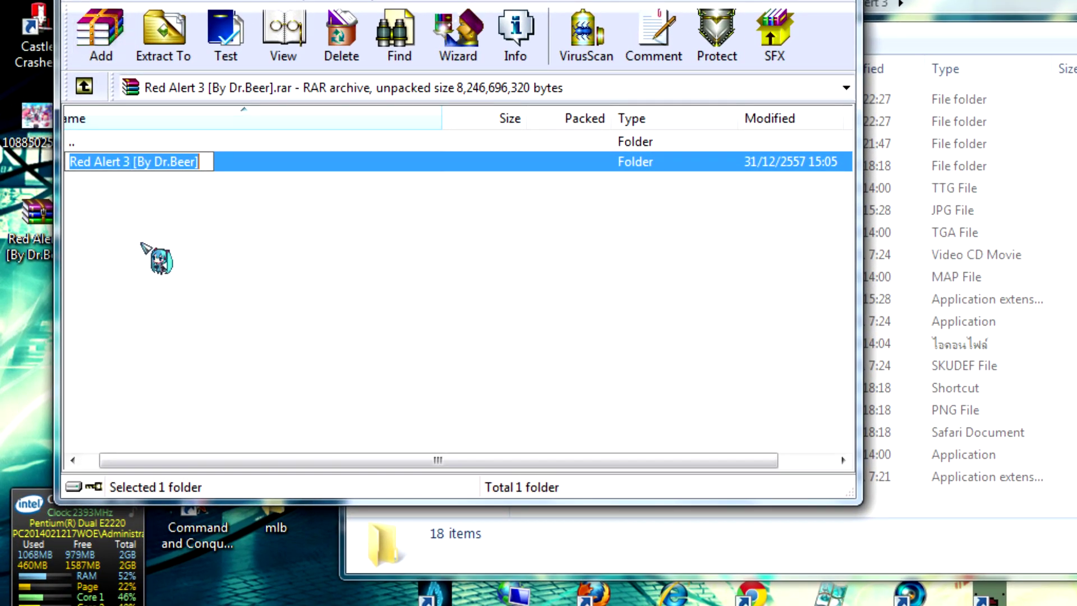
{"action": "left_click", "coordinate": [162, 248]}
{"action": "double_click", "coordinate": [406, 163]}
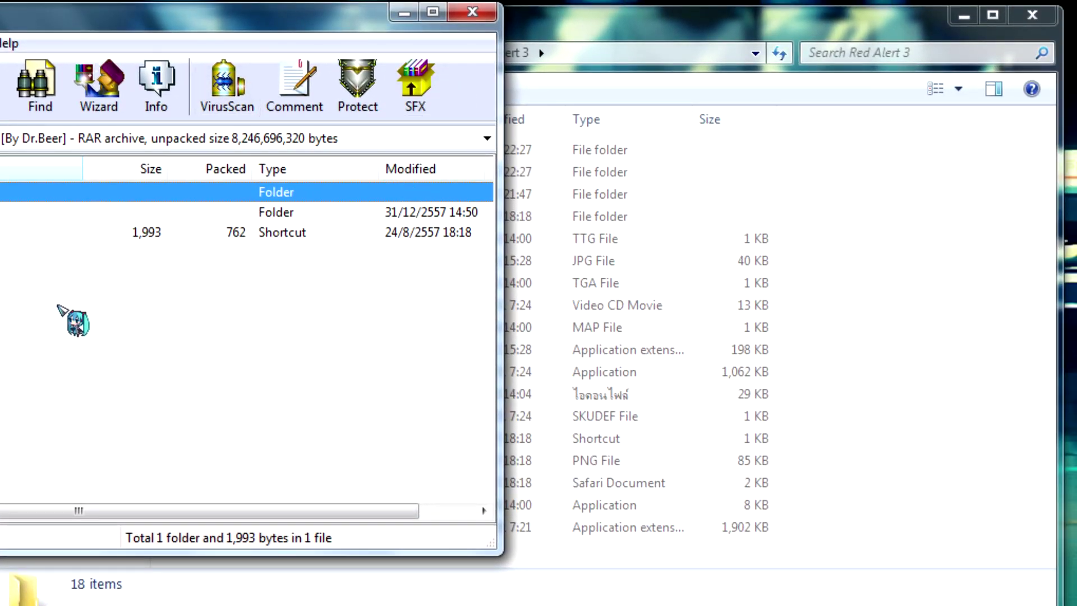
{"action": "left_click", "coordinate": [65, 315]}
- Switch back to the Explorer window and go to the root of drive WIN7 (C:)
{"action": "left_click", "coordinate": [962, 297]}
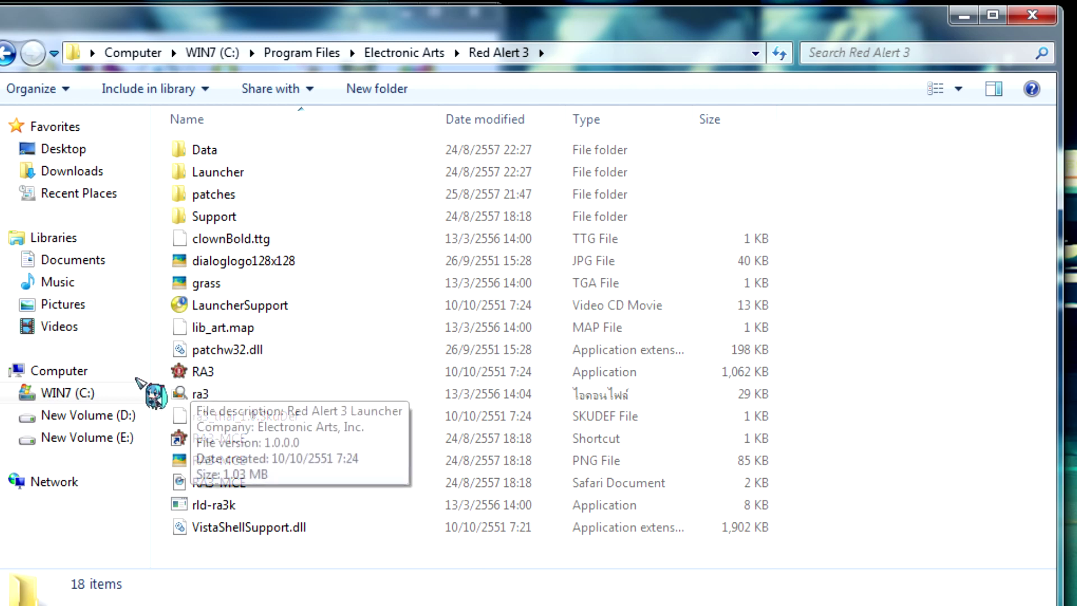
{"action": "left_click", "coordinate": [81, 392]}
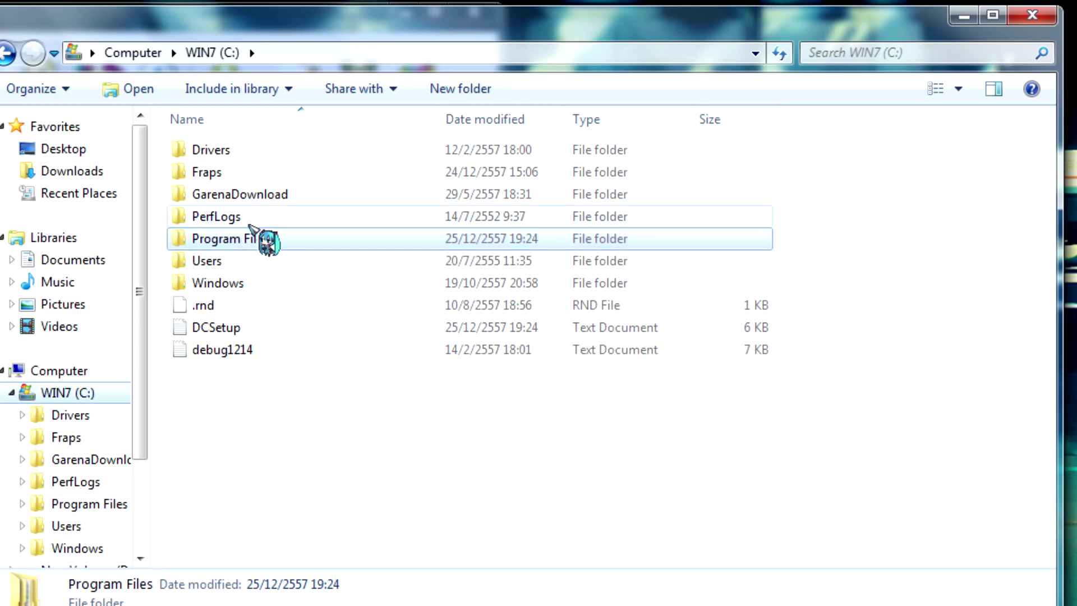
{"action": "left_click_drag", "start_coordinate": [417, 474], "coordinate": [760, 415]}
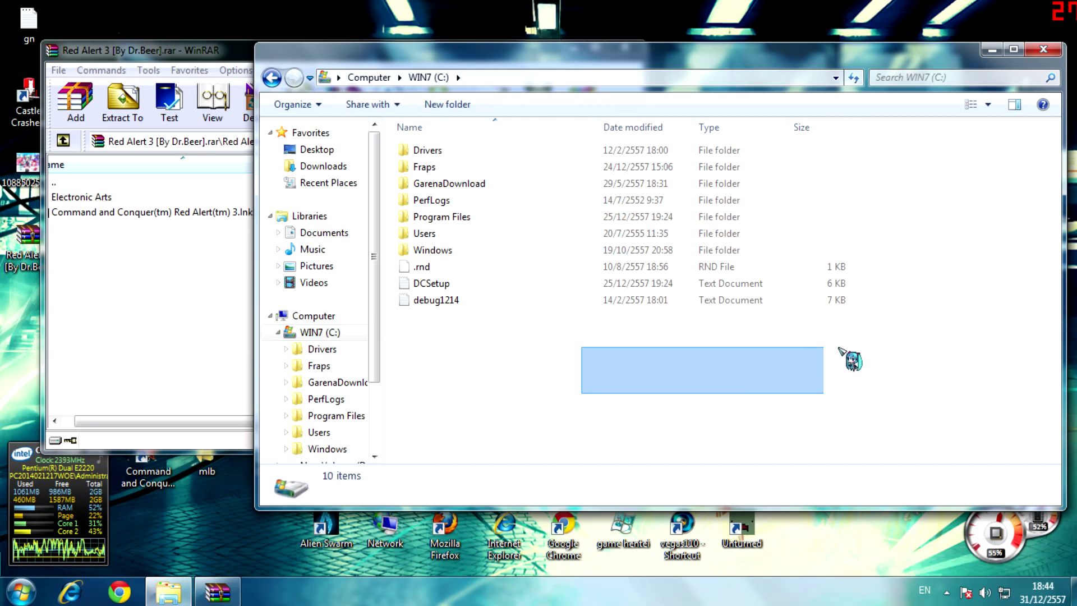
{"action": "left_click_drag", "start_coordinate": [839, 348], "coordinate": [519, 341]}
{"action": "left_click_drag", "start_coordinate": [989, 398], "coordinate": [462, 334]}
{"action": "left_click_drag", "start_coordinate": [998, 427], "coordinate": [387, 320]}
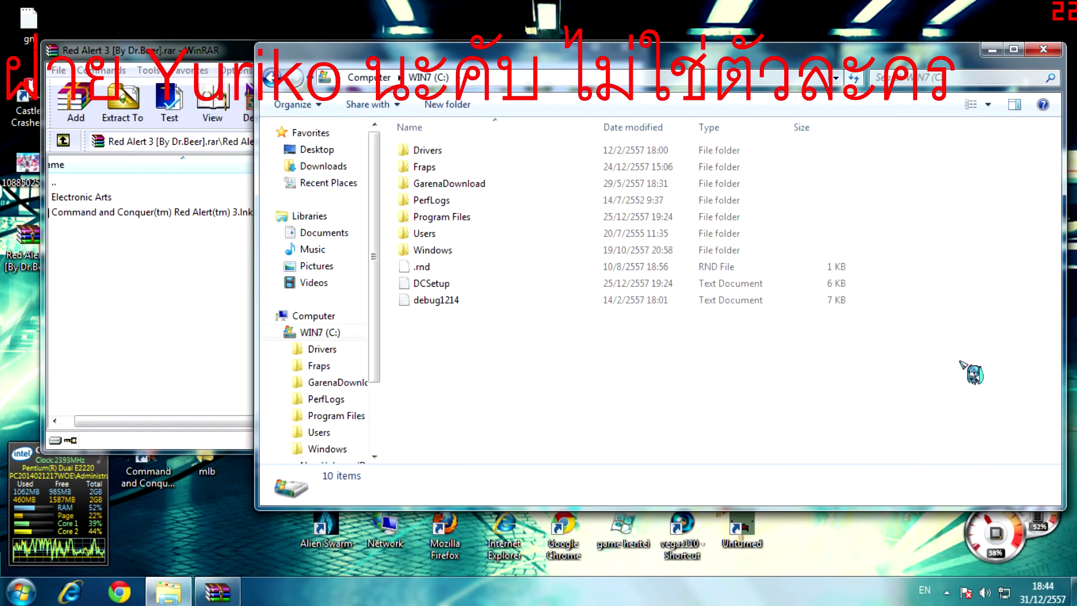
{"action": "left_click_drag", "start_coordinate": [1014, 368], "coordinate": [400, 355]}
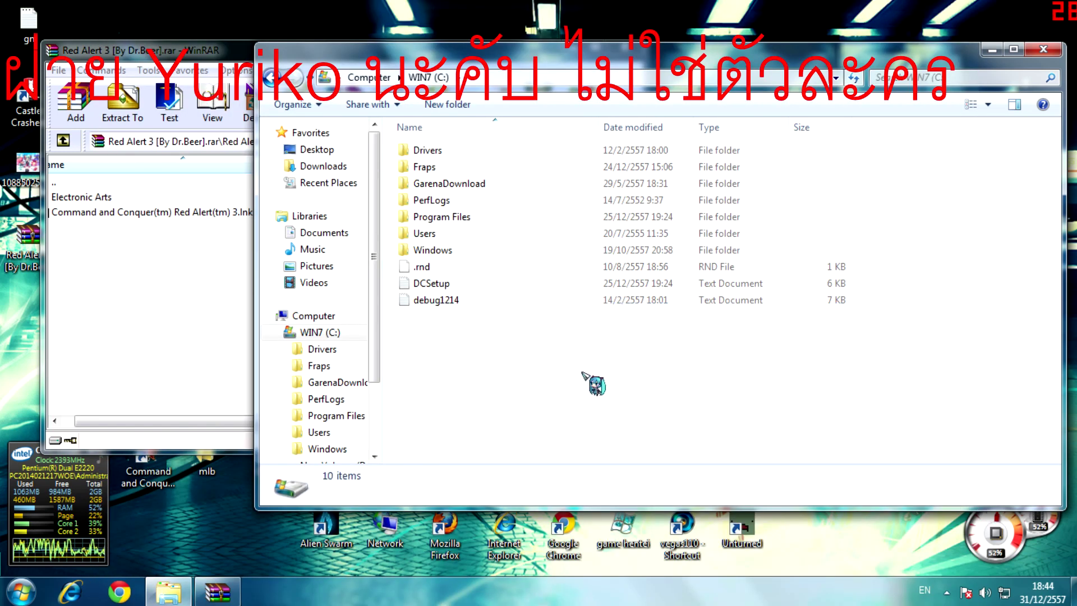
{"action": "left_click_drag", "start_coordinate": [969, 357], "coordinate": [734, 344]}
{"action": "left_click_drag", "start_coordinate": [1007, 378], "coordinate": [909, 355]}
{"action": "left_click_drag", "start_coordinate": [972, 177], "coordinate": [916, 235]}
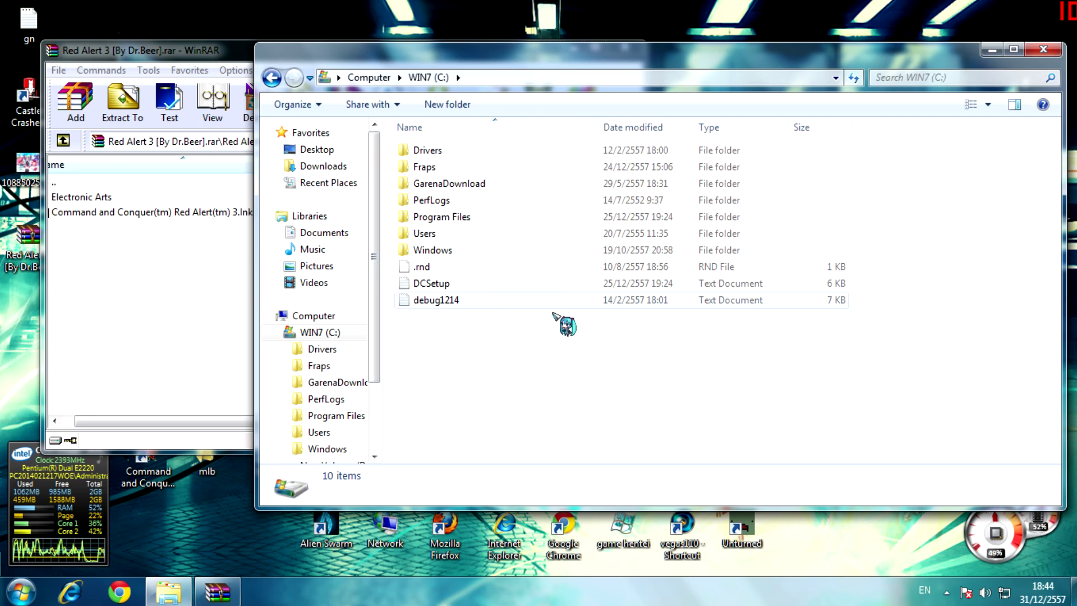
{"action": "left_click", "coordinate": [431, 248]}
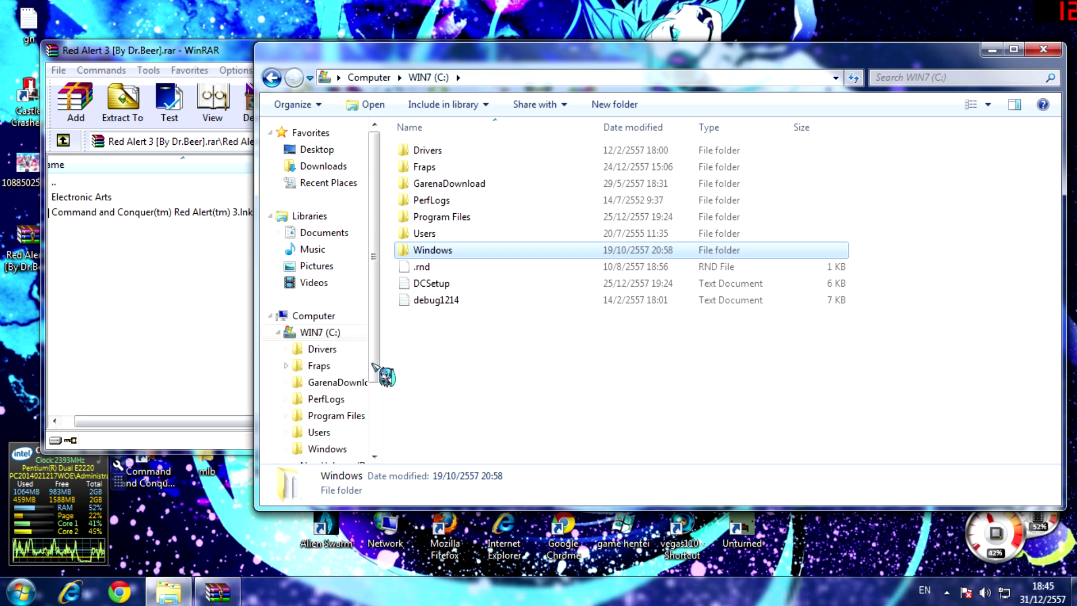
{"action": "left_click_drag", "start_coordinate": [634, 389], "coordinate": [863, 387]}
{"action": "left_click_drag", "start_coordinate": [779, 321], "coordinate": [598, 162]}
{"action": "left_click", "coordinate": [597, 347]}
{"action": "left_click_drag", "start_coordinate": [774, 402], "coordinate": [509, 161]}
{"action": "left_click", "coordinate": [739, 416]}
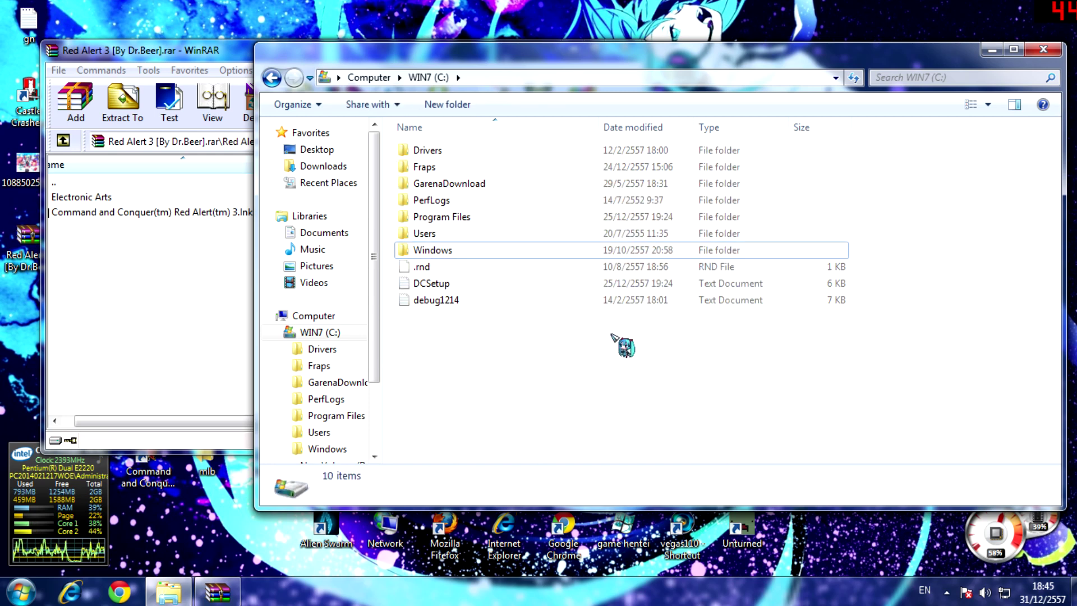
- Open the Program Files folder on drive C: and browse down to the Electronic Arts folder
{"action": "left_click", "coordinate": [487, 234]}
{"action": "double_click", "coordinate": [478, 216]}
{"action": "left_click", "coordinate": [478, 216]}
{"action": "scroll", "coordinate": [738, 371], "scroll_direction": "down", "scroll_amount": 8}
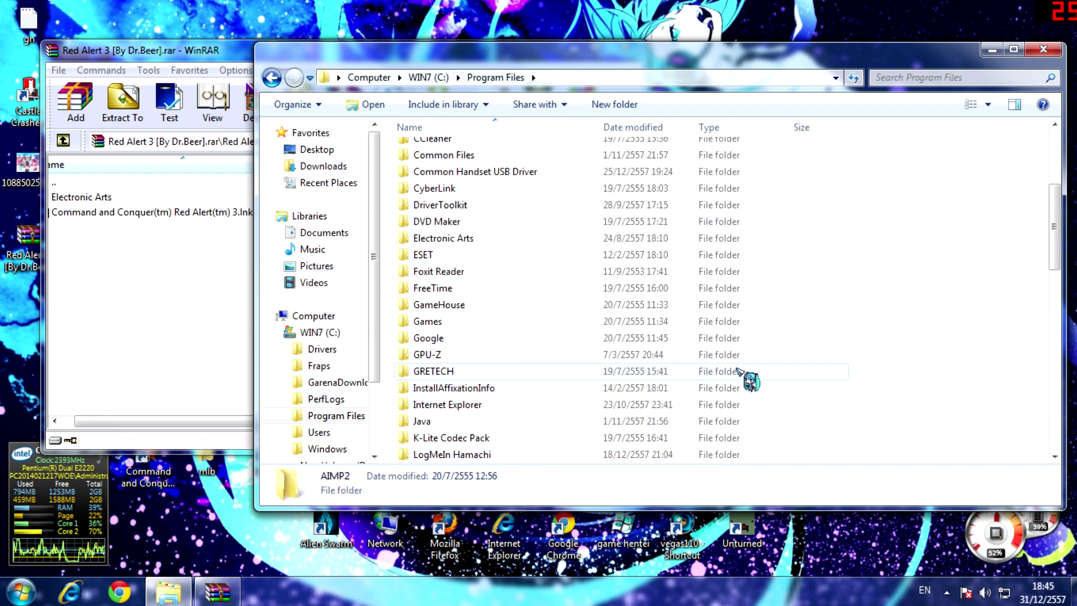
- Alternate between the Red Alert 3 archive and the Program Files folder, and minimise the archive window
{"action": "left_click", "coordinate": [154, 312]}
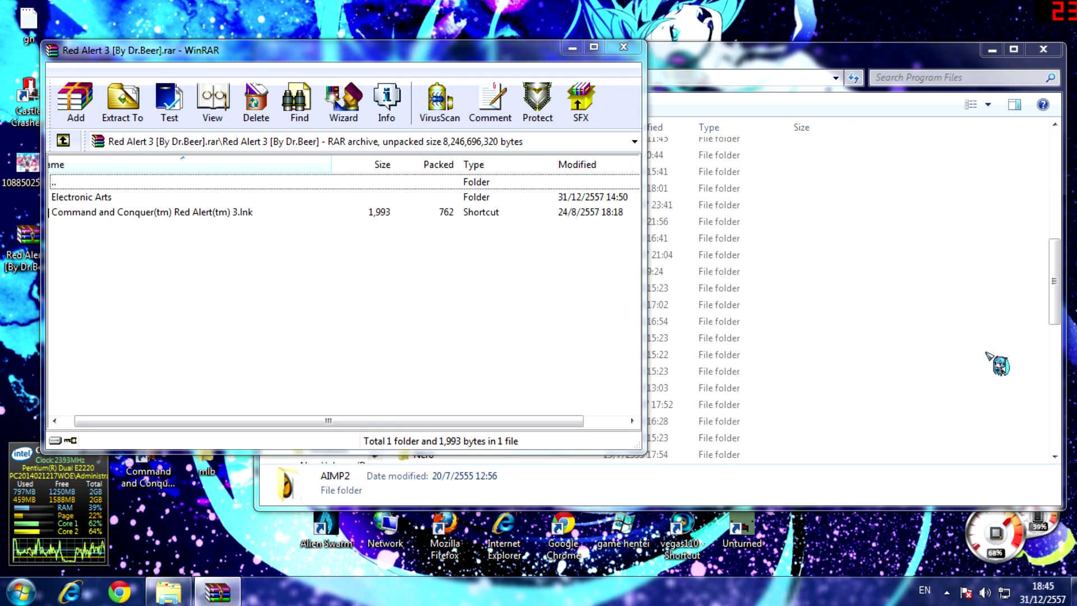
{"action": "left_click", "coordinate": [986, 354]}
{"action": "mouse_move", "coordinate": [1054, 275]}
{"action": "left_mouse_down"}
{"action": "mouse_move", "coordinate": [1054, 242]}
{"action": "mouse_move", "coordinate": [1055, 368]}
{"action": "mouse_move", "coordinate": [1054, 262]}
{"action": "left_mouse_up"}
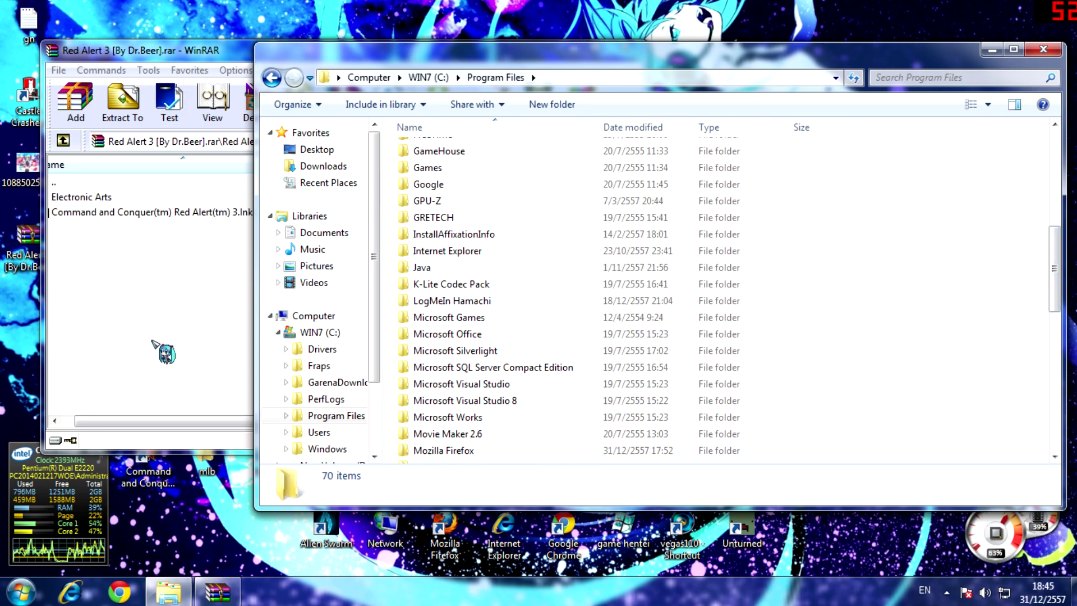
{"action": "left_click", "coordinate": [153, 341]}
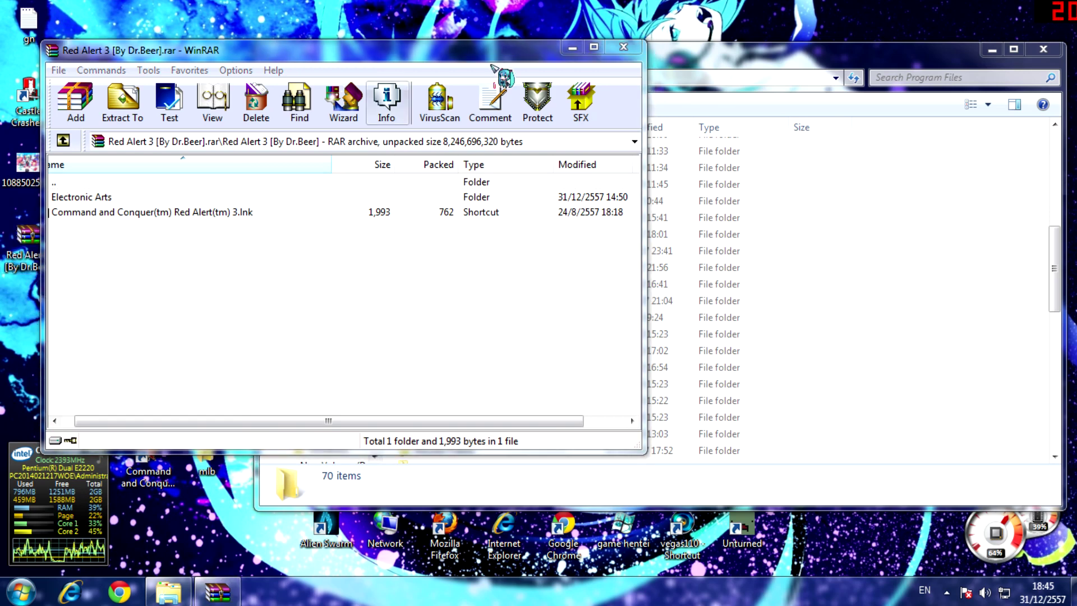
{"action": "left_click", "coordinate": [568, 46]}
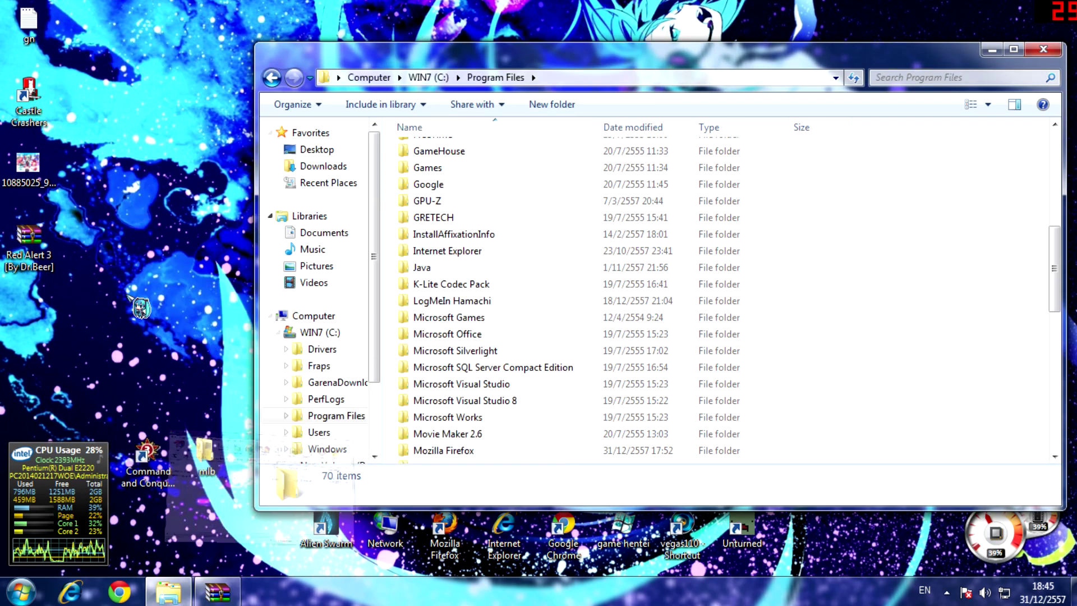
- Open the desktop's Red Alert 3 archive to view its top level, close it, and return to the start of the Program Files list
{"action": "double_click", "coordinate": [41, 255]}
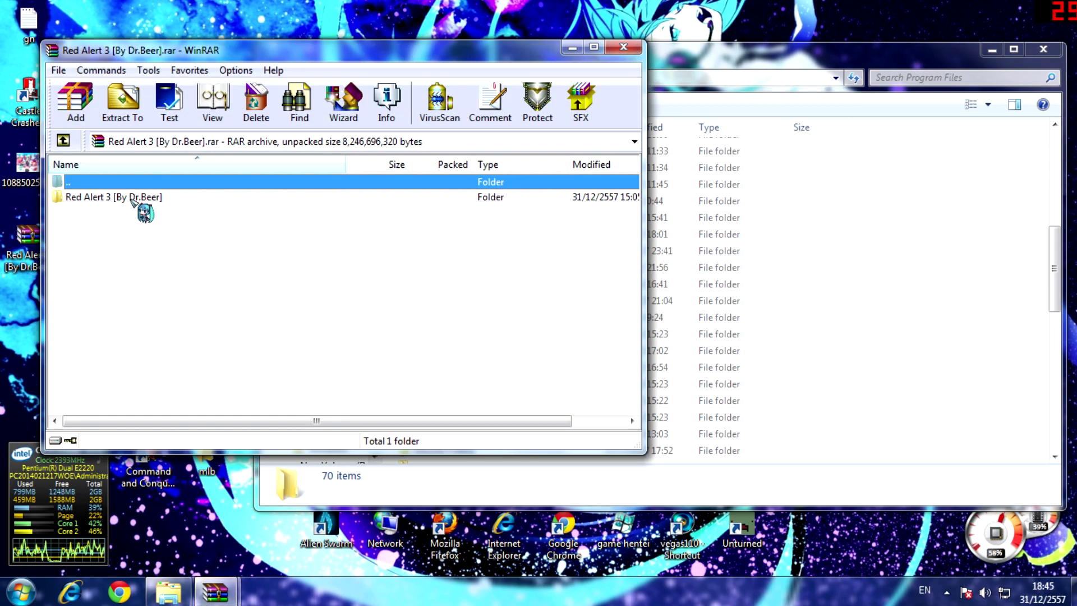
{"action": "left_click", "coordinate": [522, 276]}
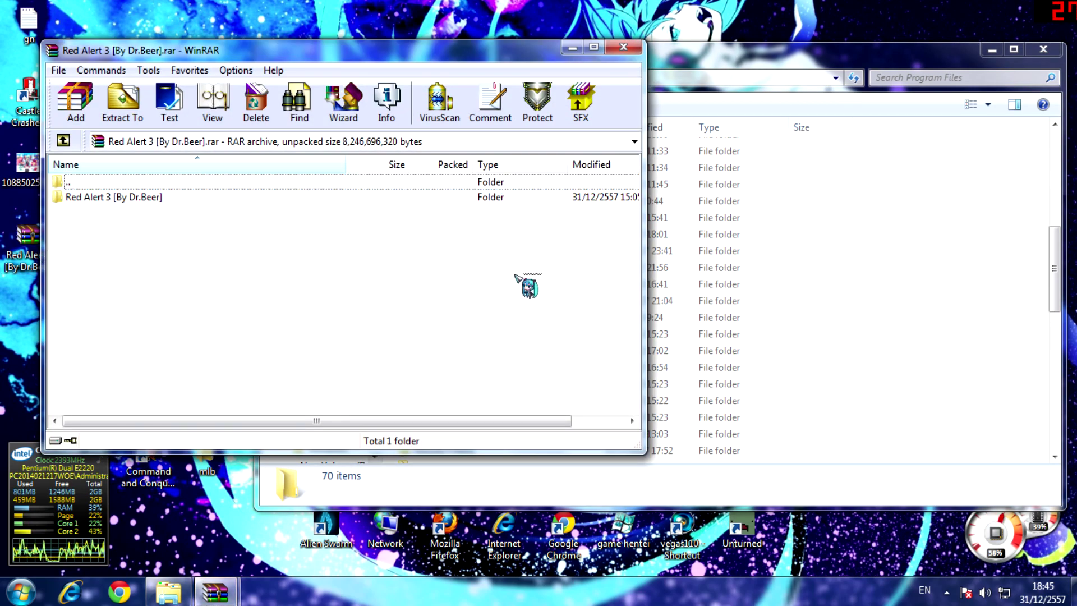
{"action": "left_click_drag", "start_coordinate": [399, 420], "coordinate": [453, 421]}
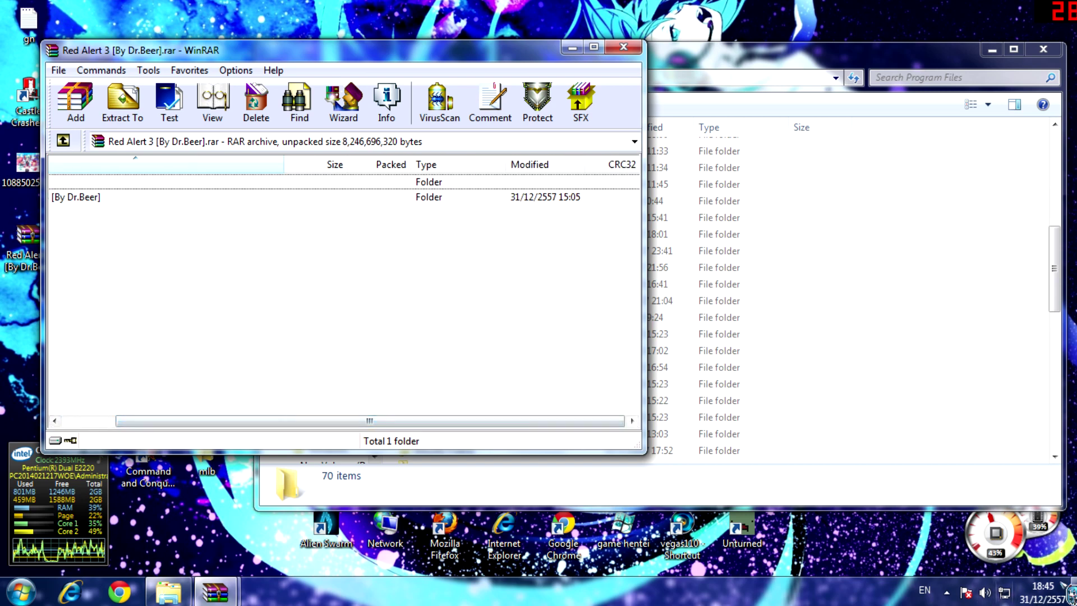
{"action": "left_click", "coordinate": [623, 47]}
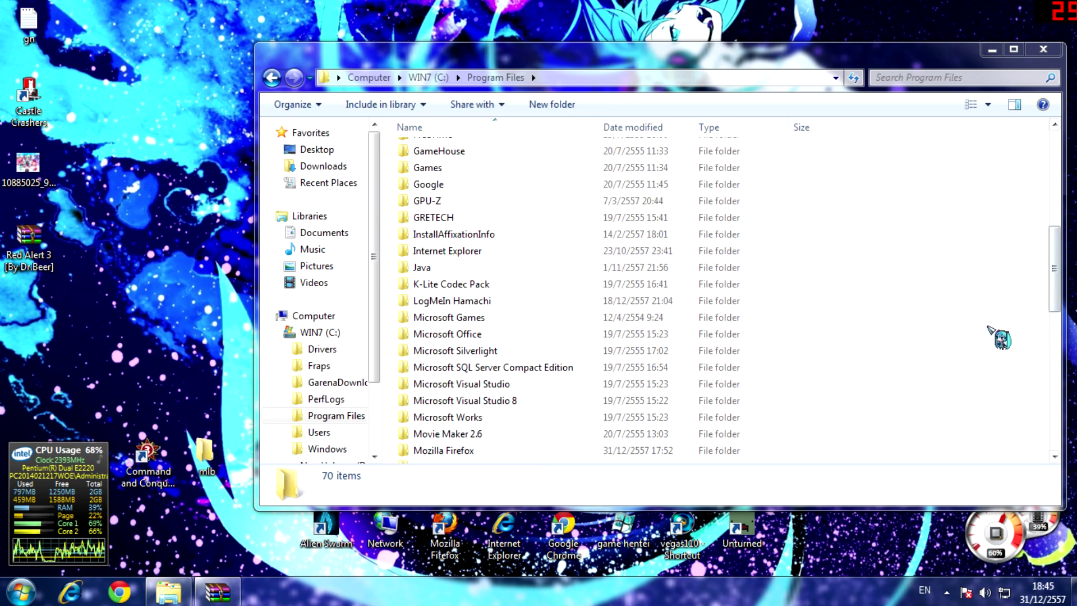
{"action": "left_click_drag", "start_coordinate": [1052, 304], "coordinate": [1052, 207]}
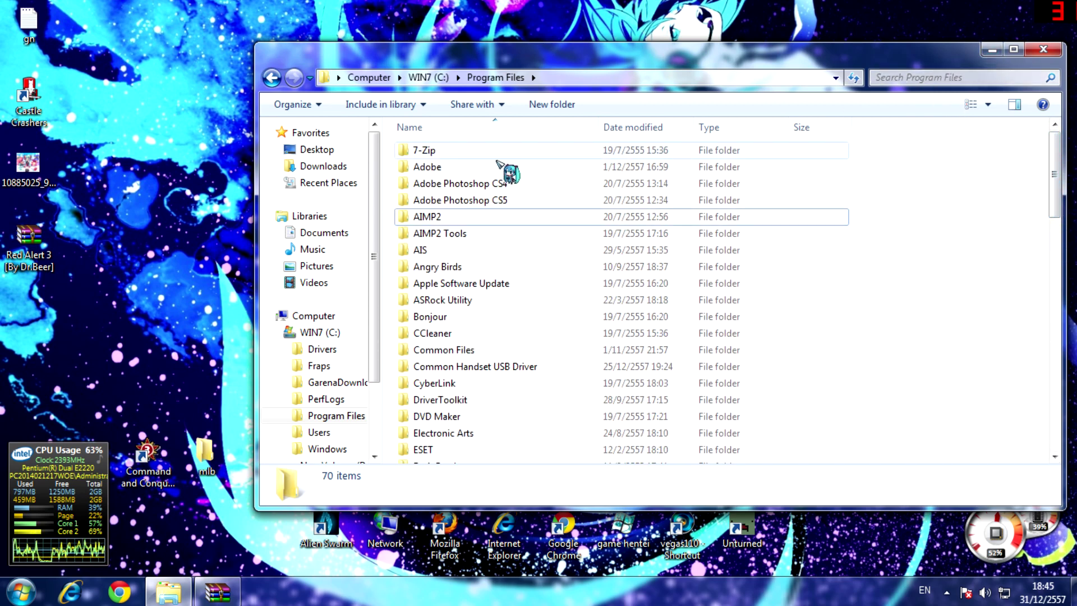